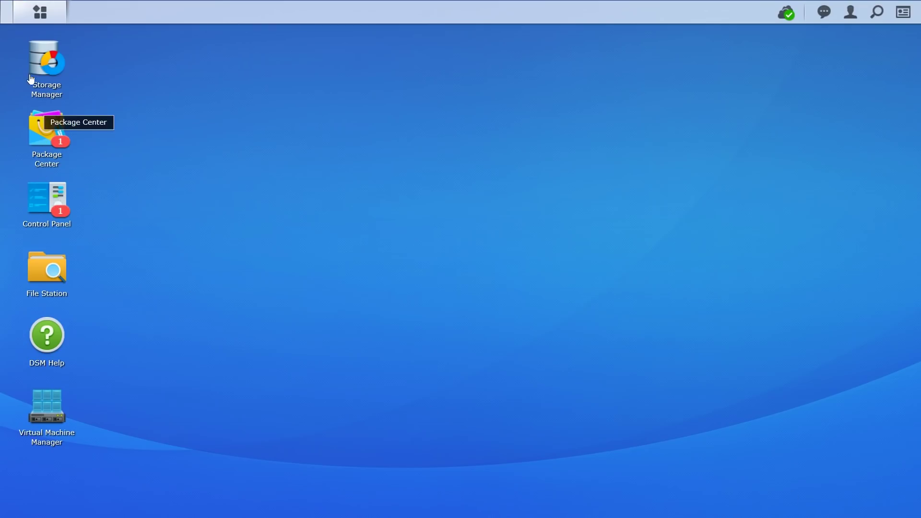
- Open Control Panel's QuickConnect settings and sign in to a Synology Account for ID EasyToRemember
{"action": "left_click", "coordinate": [39, 14]}
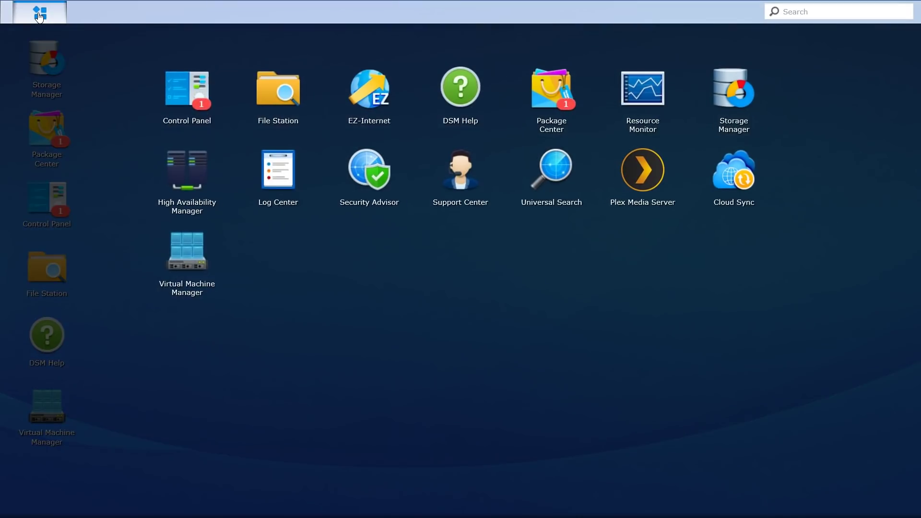
{"action": "left_click", "coordinate": [187, 87]}
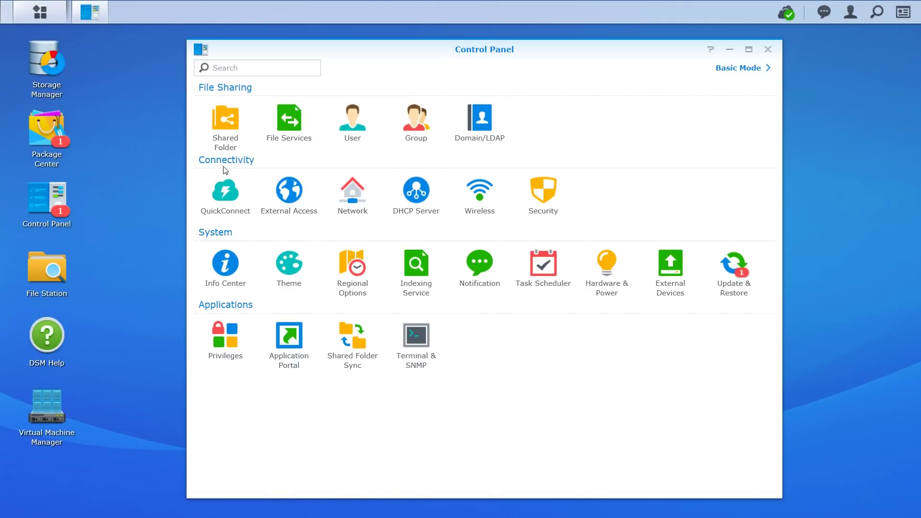
{"action": "left_click", "coordinate": [225, 190]}
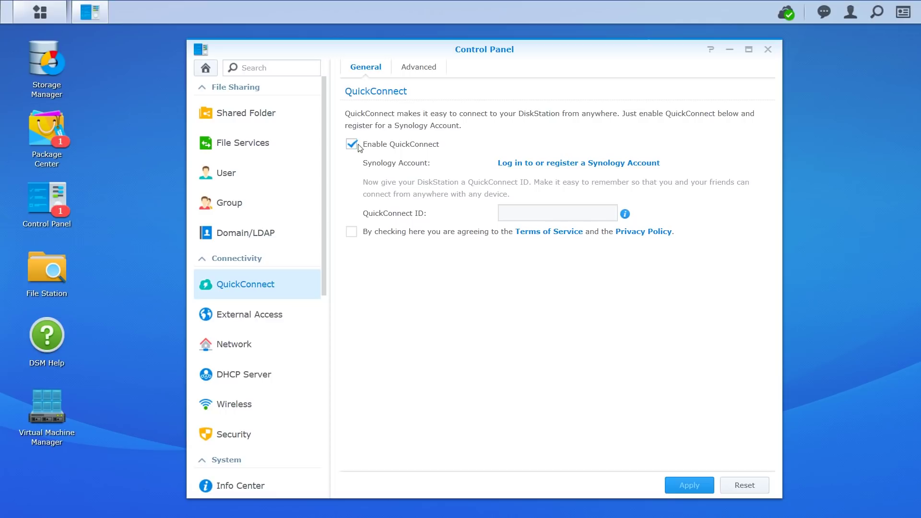
{"action": "left_click", "coordinate": [533, 164]}
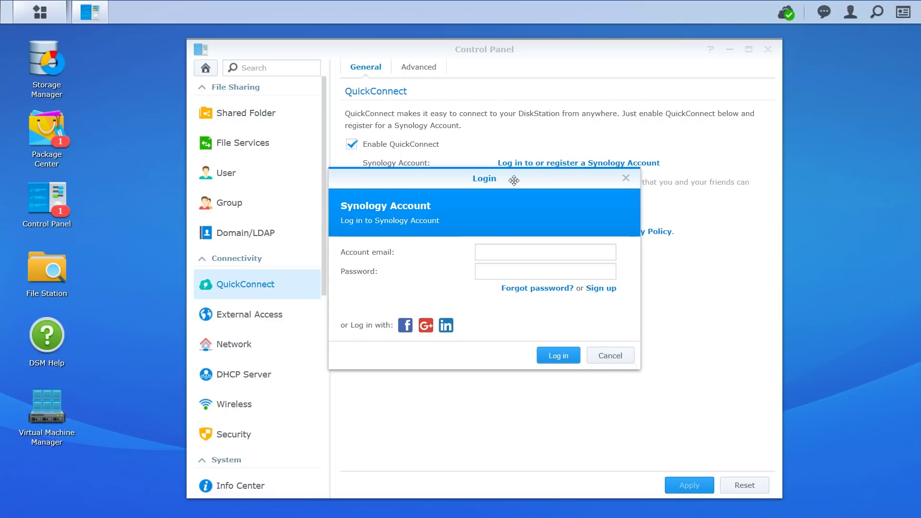
{"action": "type", "text": "syToRemember"}
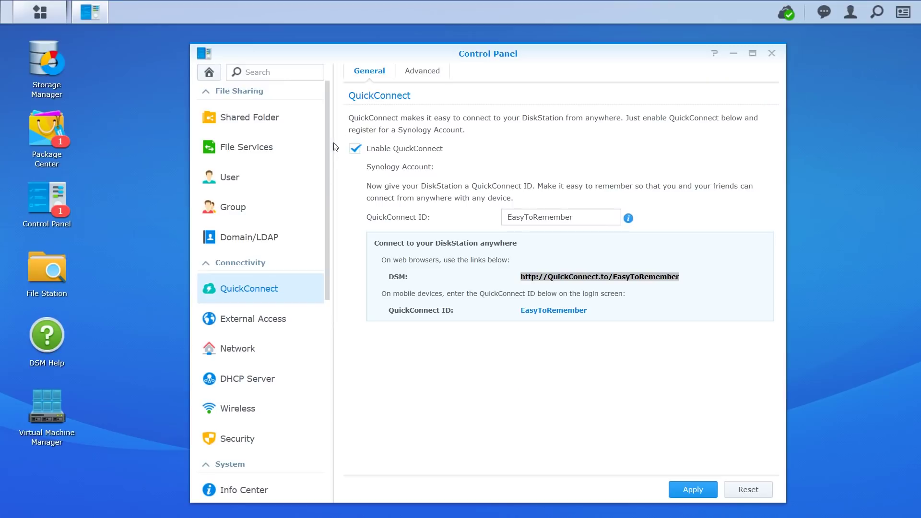
- Review the Advanced QuickConnect options
{"action": "left_click", "coordinate": [418, 72]}
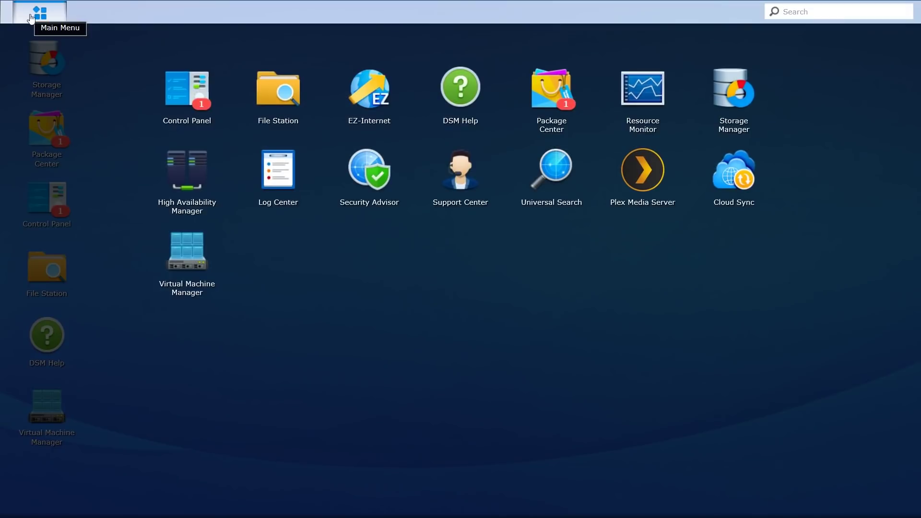
- Open Control Panel and look over its Security settings
{"action": "left_click", "coordinate": [181, 89]}
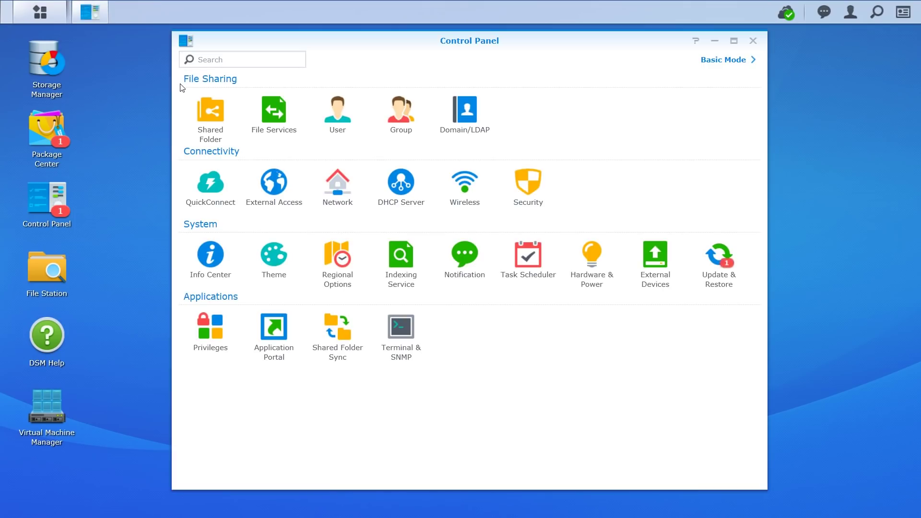
{"action": "left_click", "coordinate": [534, 189]}
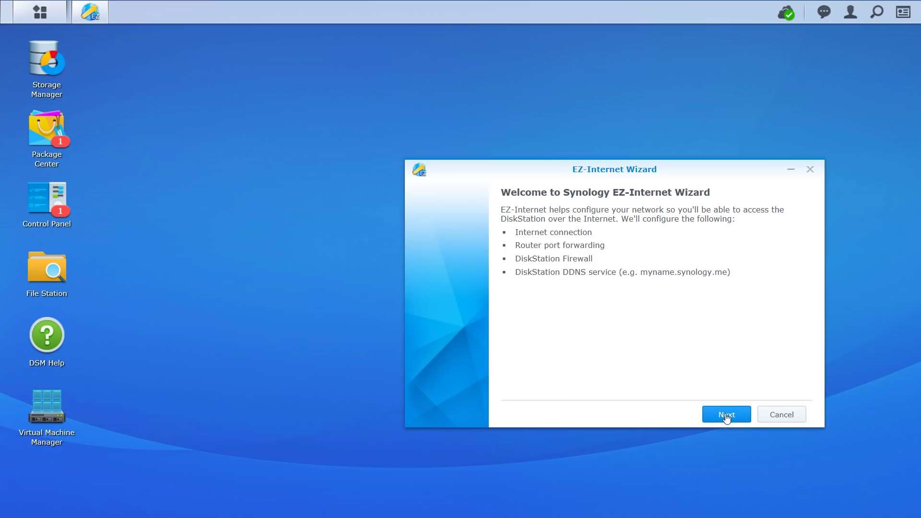
- Start EZ-Internet and enable its firewall, leaving ports 3100 and 3101 allowed
{"action": "left_click", "coordinate": [727, 415]}
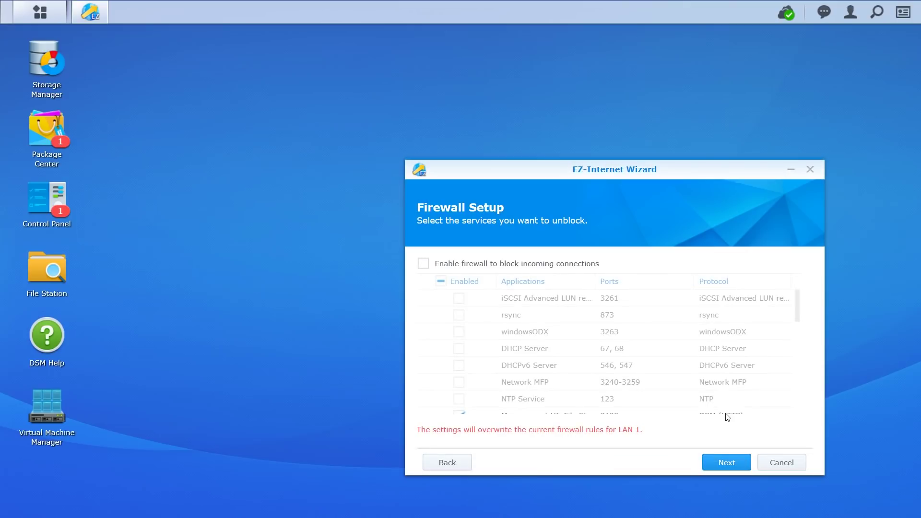
{"action": "left_click", "coordinate": [424, 265]}
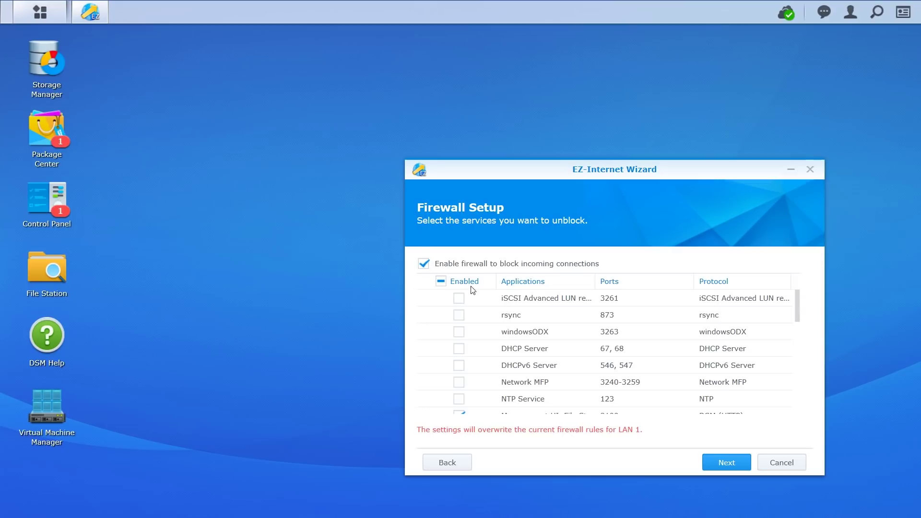
{"action": "scroll", "coordinate": [458, 311], "scroll_direction": "down", "scroll_amount": 1}
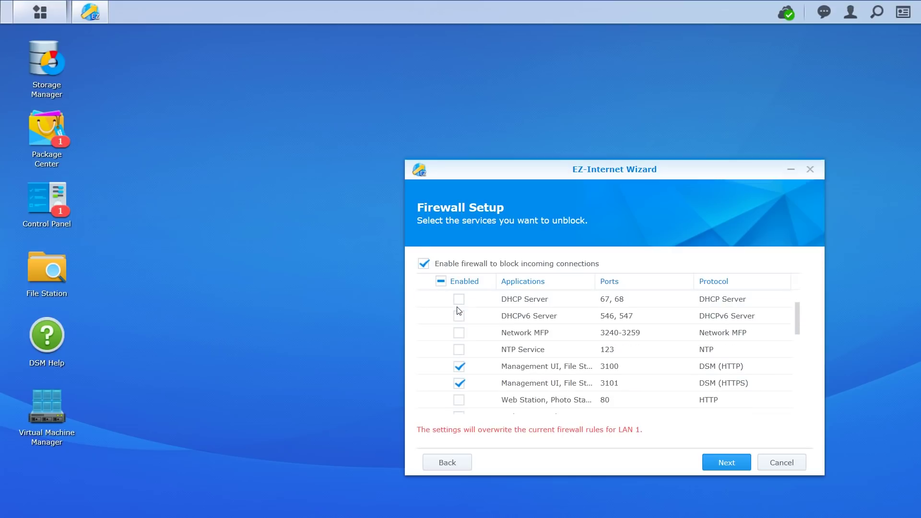
{"action": "scroll", "coordinate": [460, 336], "scroll_direction": "down", "scroll_amount": 1}
{"action": "scroll", "coordinate": [506, 330], "scroll_direction": "down", "scroll_amount": 1}
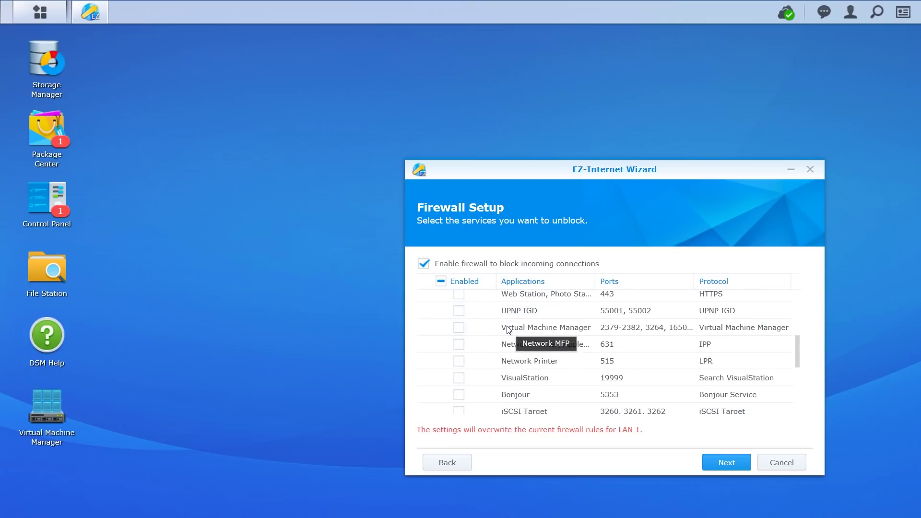
{"action": "scroll", "coordinate": [513, 331], "scroll_direction": "down", "scroll_amount": 1}
{"action": "scroll", "coordinate": [544, 335], "scroll_direction": "down", "scroll_amount": 2}
{"action": "scroll", "coordinate": [545, 331], "scroll_direction": "down", "scroll_amount": 1}
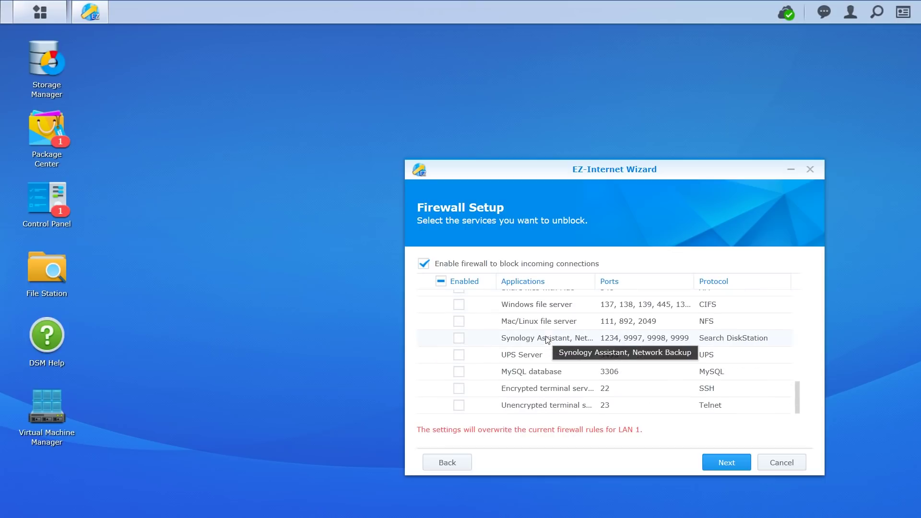
- Set the DDNS hostname to easytoremember.synology.me and apply the wizard's settings
{"action": "left_click", "coordinate": [728, 464]}
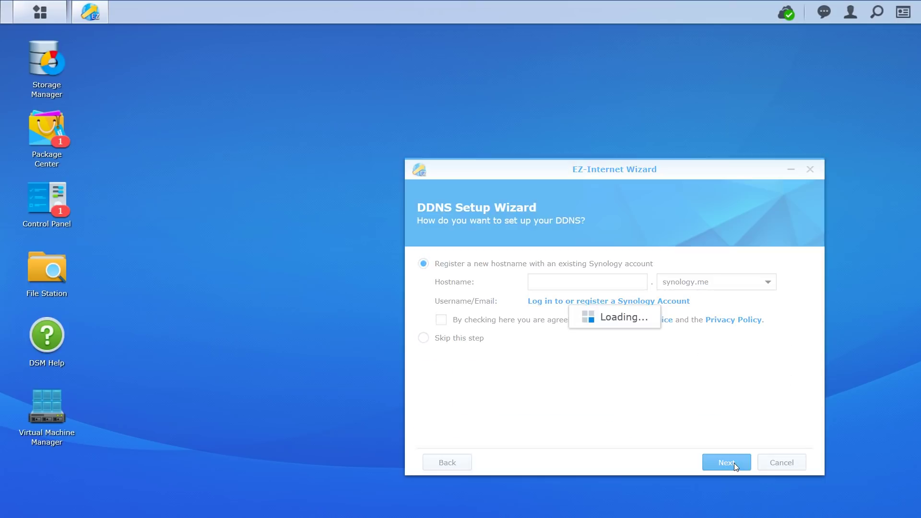
{"action": "left_click", "coordinate": [547, 284]}
{"action": "type", "text": "easytoremember"}
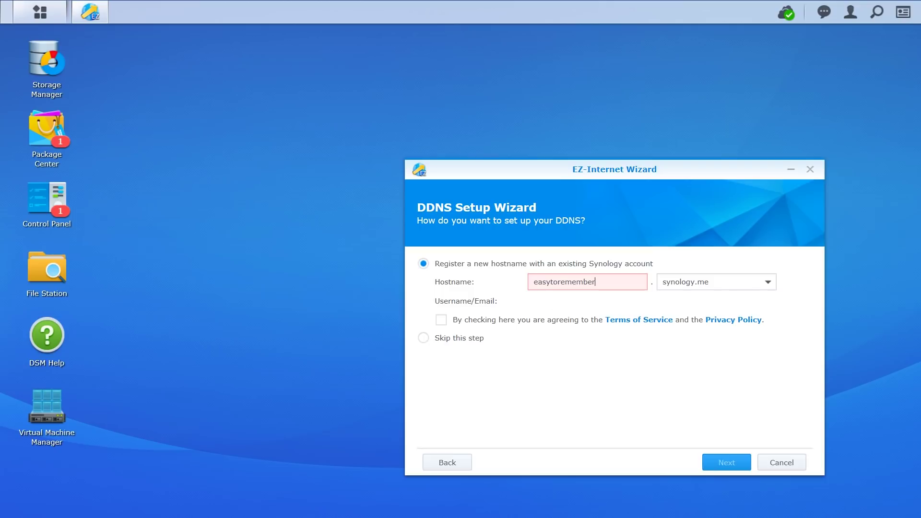
{"action": "left_click", "coordinate": [712, 282]}
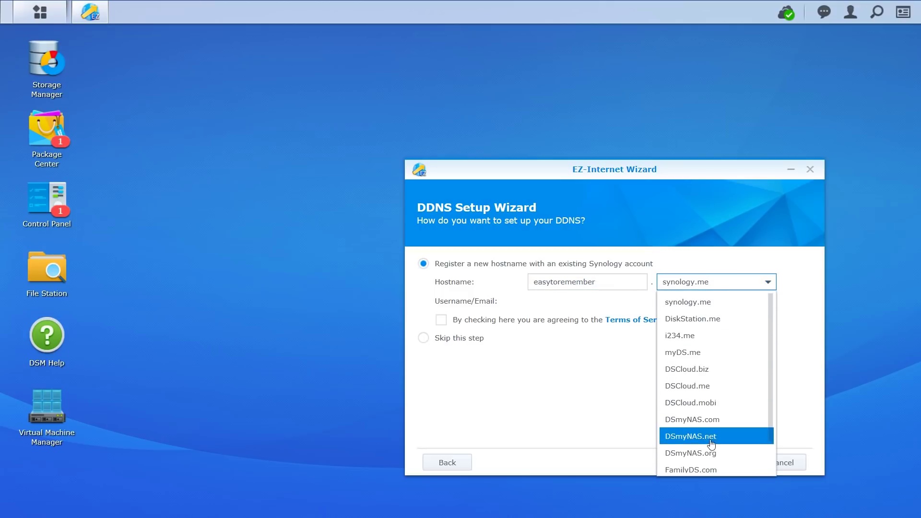
{"action": "scroll", "coordinate": [721, 435], "scroll_direction": "down", "scroll_amount": 1}
{"action": "scroll", "coordinate": [698, 439], "scroll_direction": "up", "scroll_amount": 1}
{"action": "left_click", "coordinate": [595, 390]}
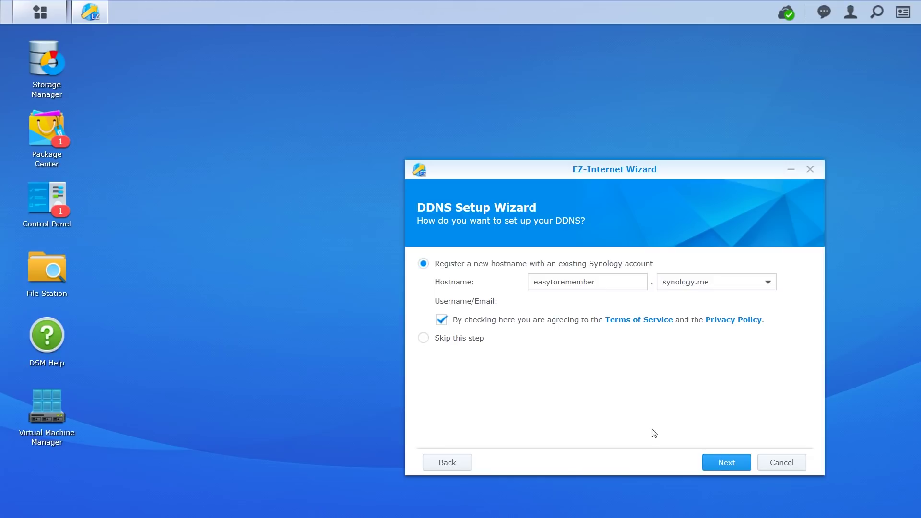
{"action": "left_click", "coordinate": [735, 467]}
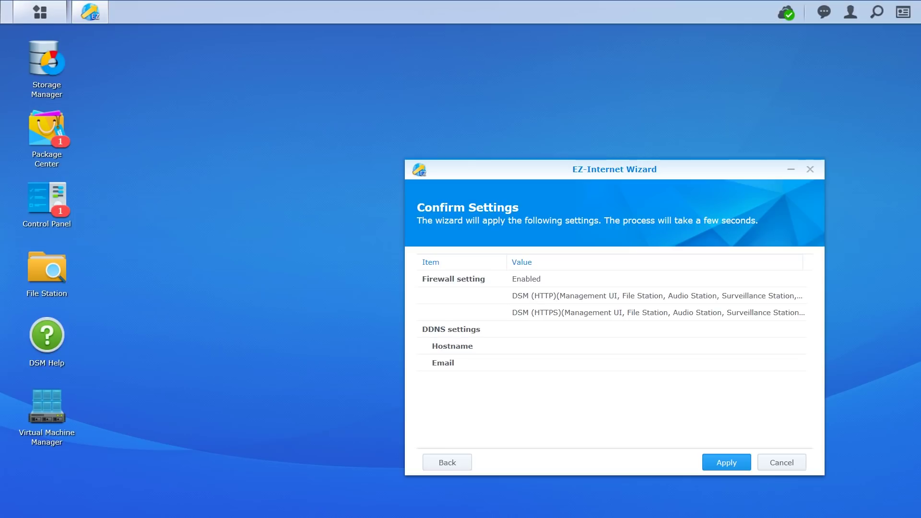
{"action": "left_click", "coordinate": [727, 466]}
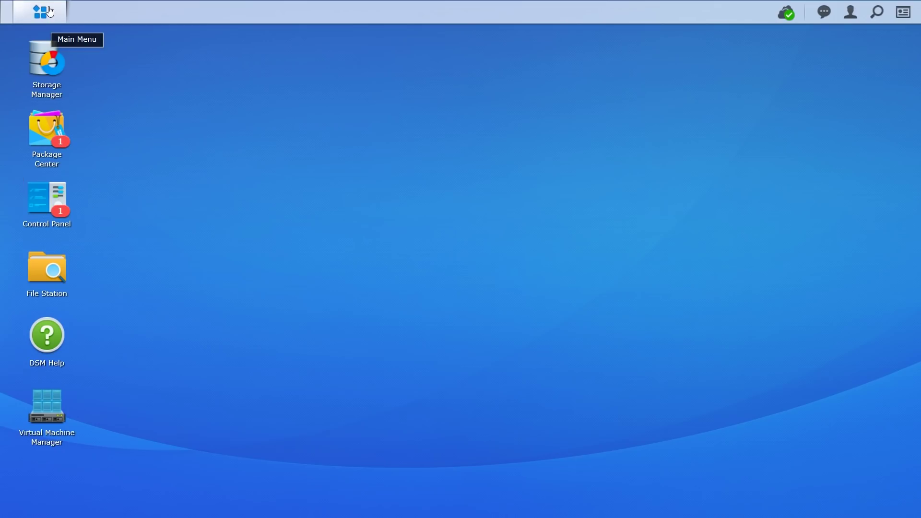
{"action": "left_click", "coordinate": [49, 10]}
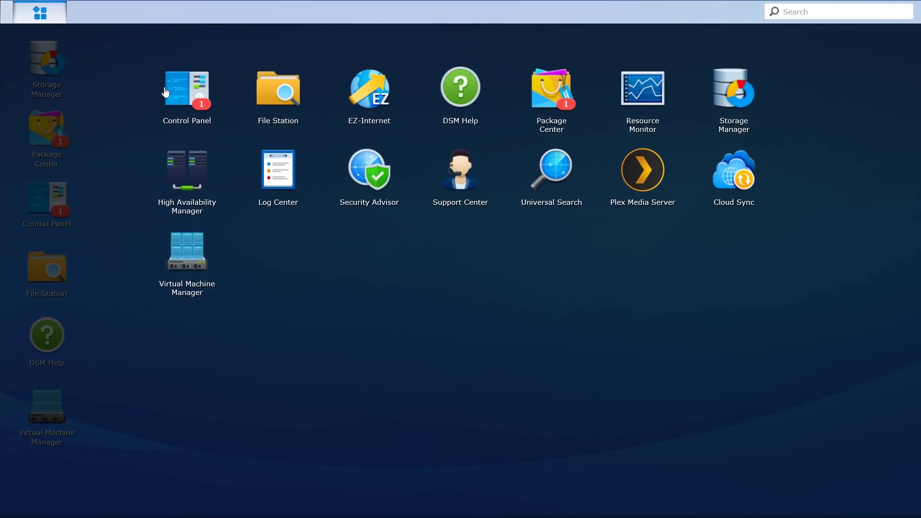
{"action": "left_click", "coordinate": [171, 87]}
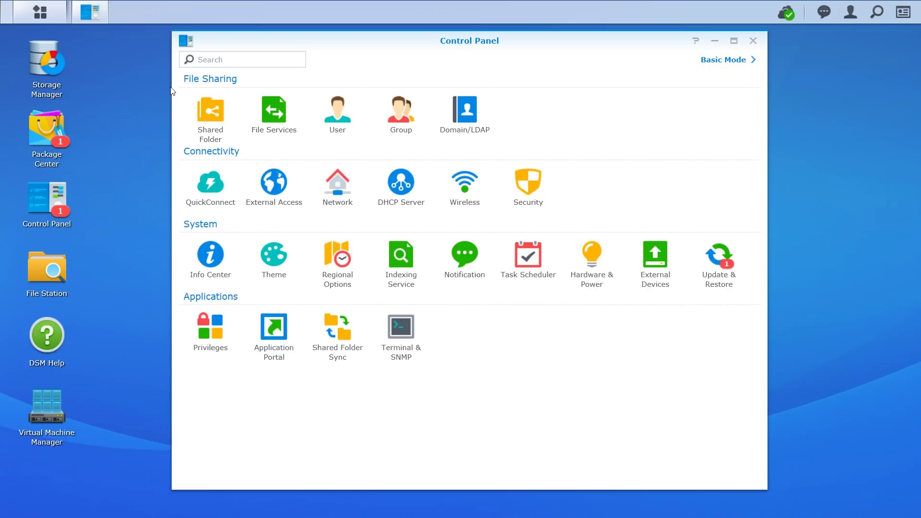
{"action": "left_click", "coordinate": [267, 181]}
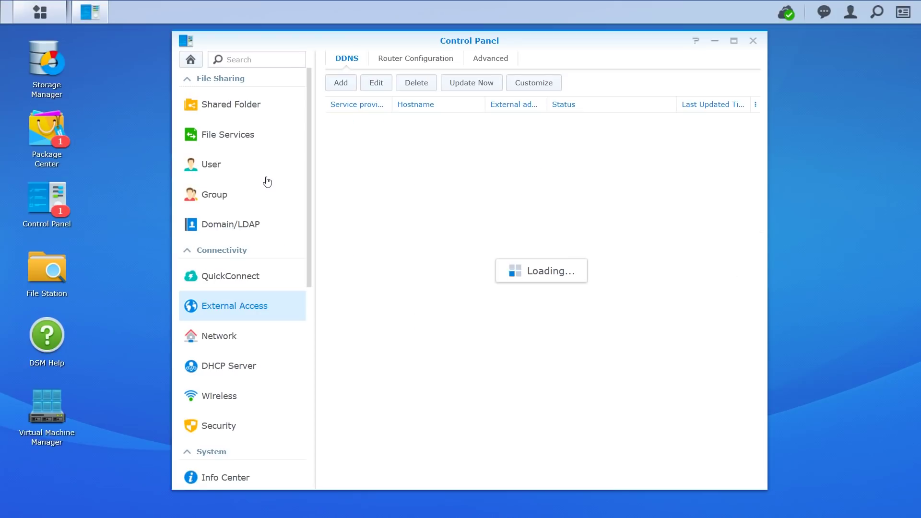
{"action": "left_click", "coordinate": [423, 60]}
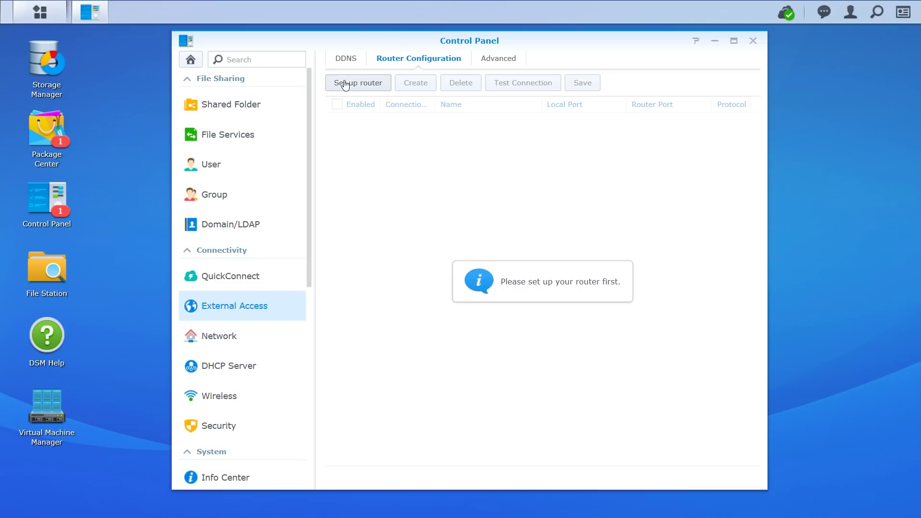
{"action": "left_click", "coordinate": [345, 84]}
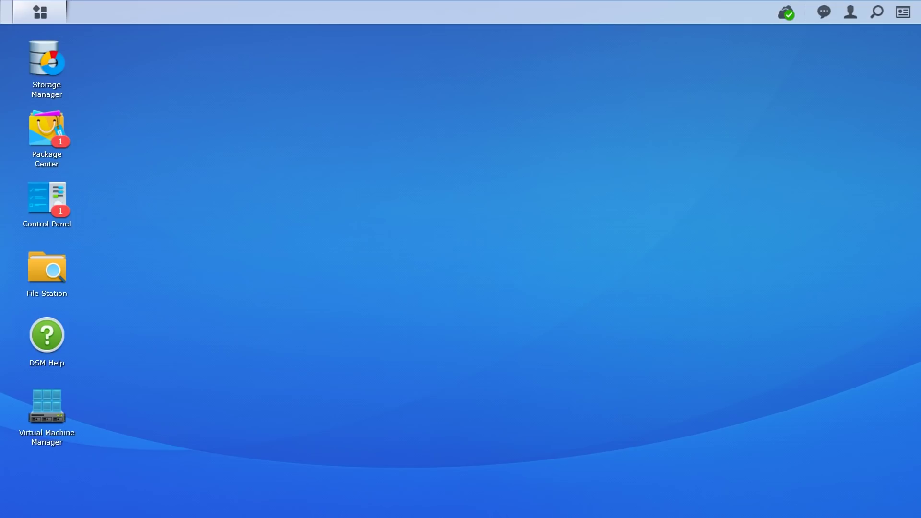
{"action": "left_click", "coordinate": [65, 11]}
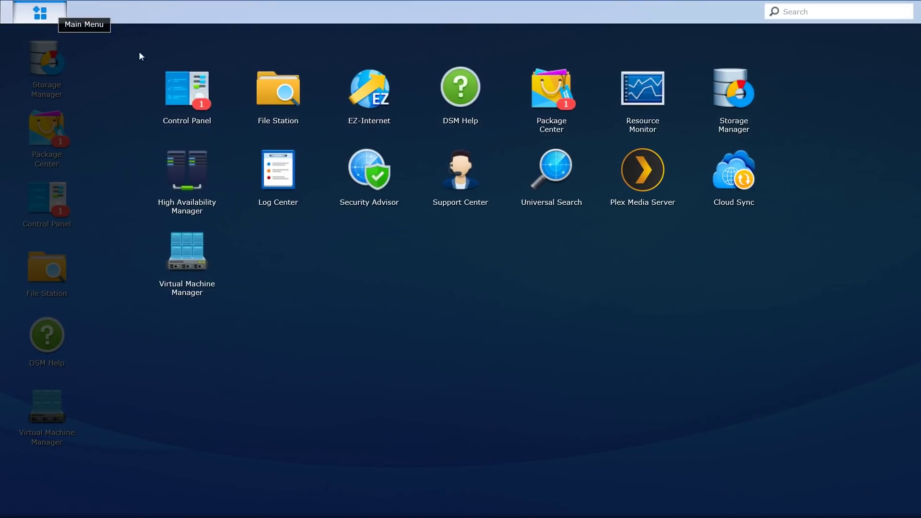
{"action": "left_click", "coordinate": [181, 84]}
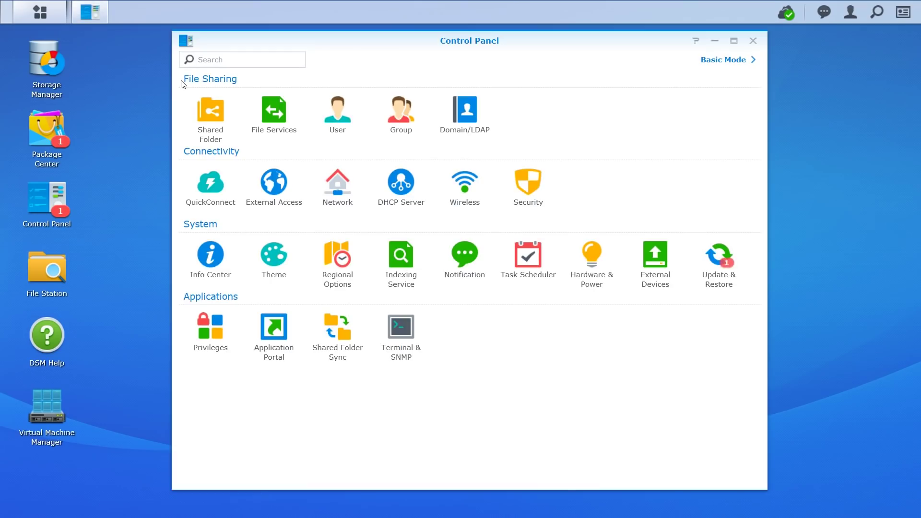
{"action": "left_click", "coordinate": [330, 181]}
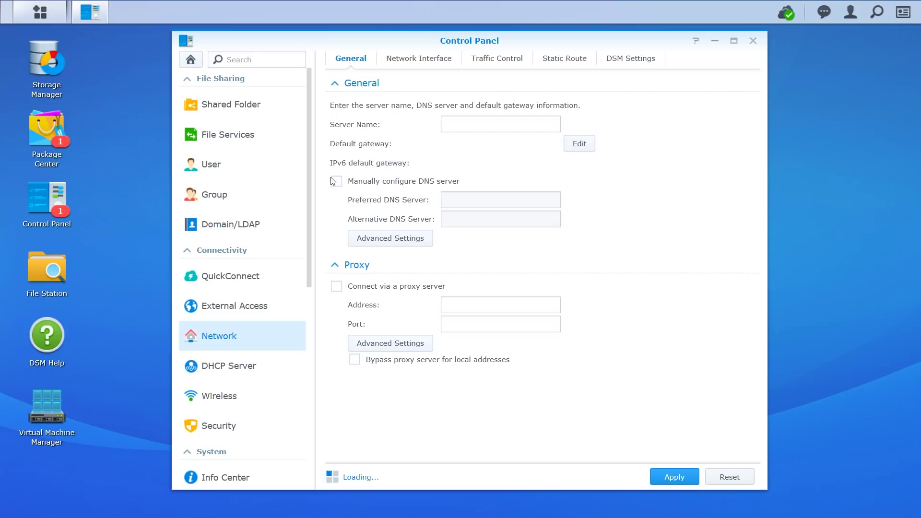
{"action": "left_click", "coordinate": [591, 144]}
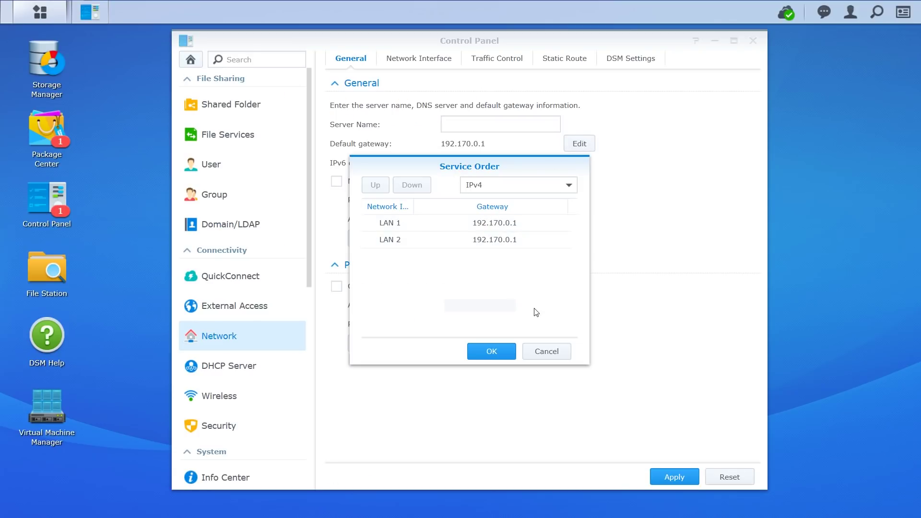
{"action": "left_click", "coordinate": [542, 357]}
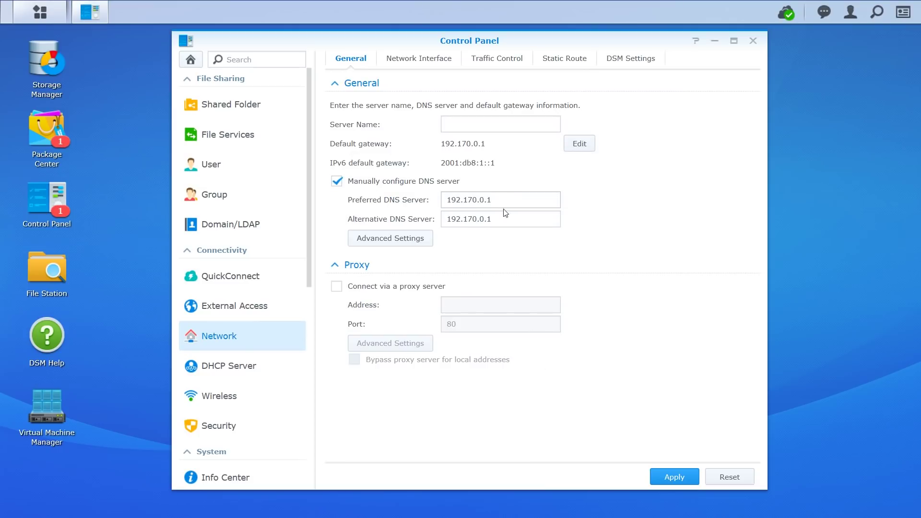
{"action": "left_click", "coordinate": [514, 198]}
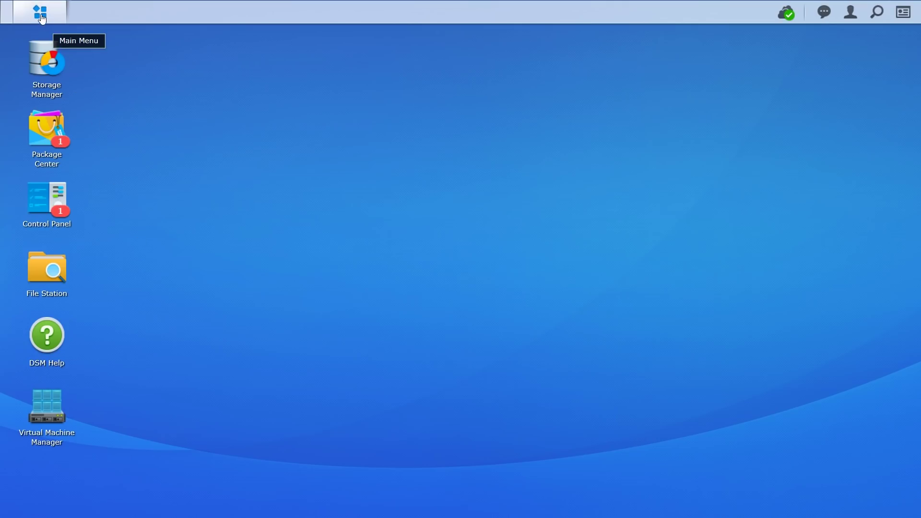
- Add a new DDNS entry under External Access with DYNDNS as the service provider
{"action": "left_click", "coordinate": [40, 13]}
{"action": "left_click", "coordinate": [166, 91]}
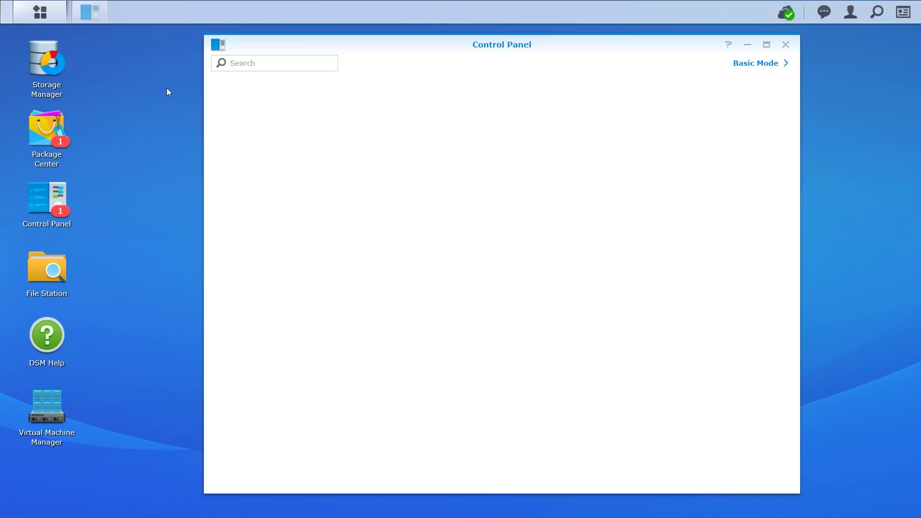
{"action": "left_click", "coordinate": [300, 186]}
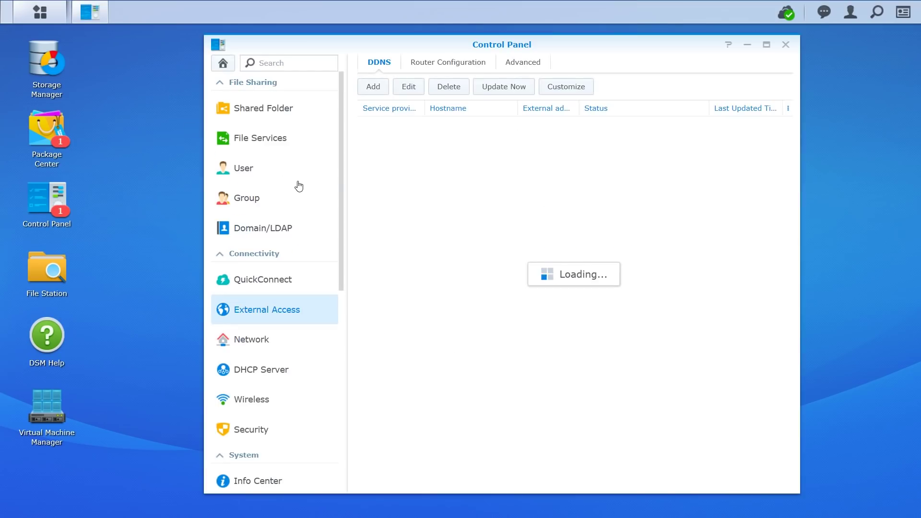
{"action": "left_click", "coordinate": [372, 88]}
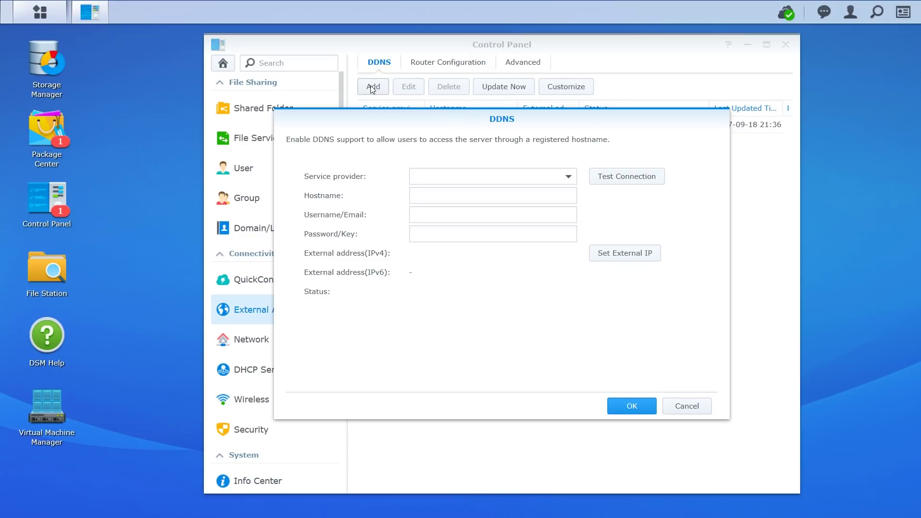
{"action": "left_click", "coordinate": [516, 177]}
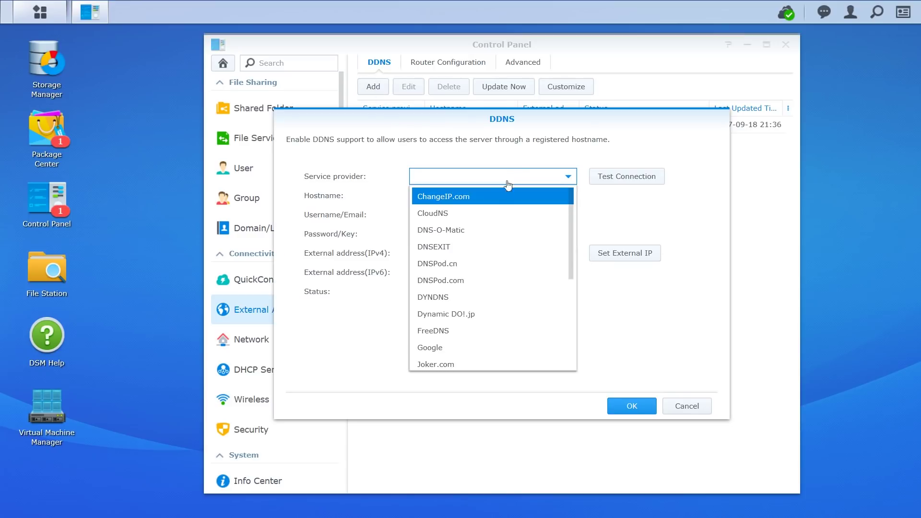
{"action": "scroll", "coordinate": [493, 270], "scroll_direction": "down", "scroll_amount": 5}
{"action": "scroll", "coordinate": [493, 271], "scroll_direction": "up", "scroll_amount": 4}
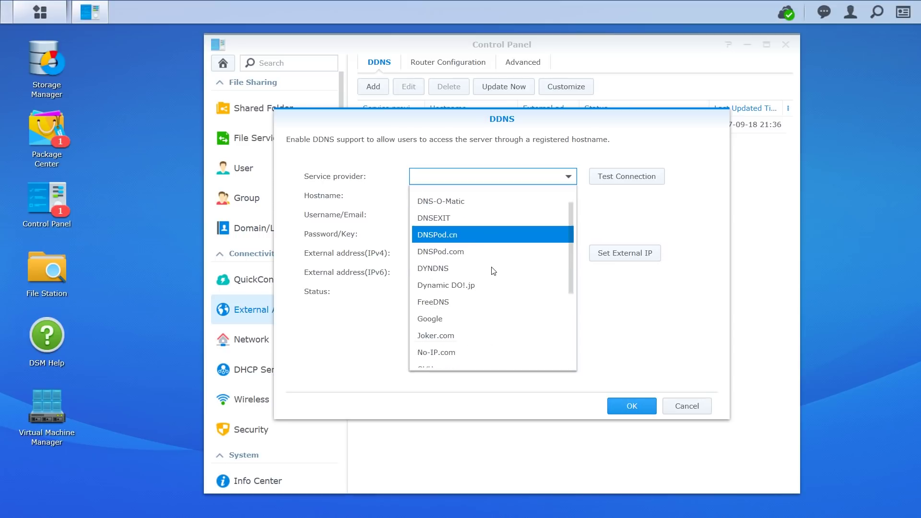
{"action": "scroll", "coordinate": [493, 241], "scroll_direction": "up", "scroll_amount": 1}
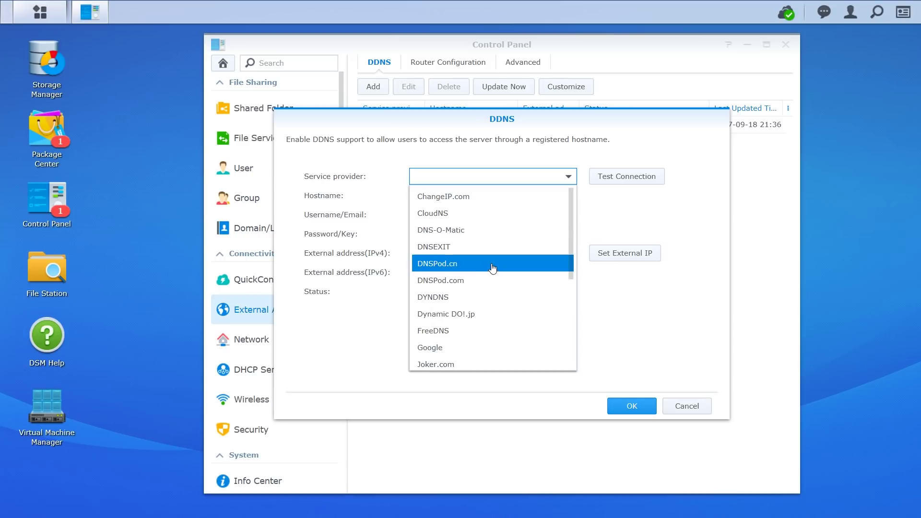
{"action": "left_click", "coordinate": [468, 297]}
{"action": "left_click", "coordinate": [535, 196]}
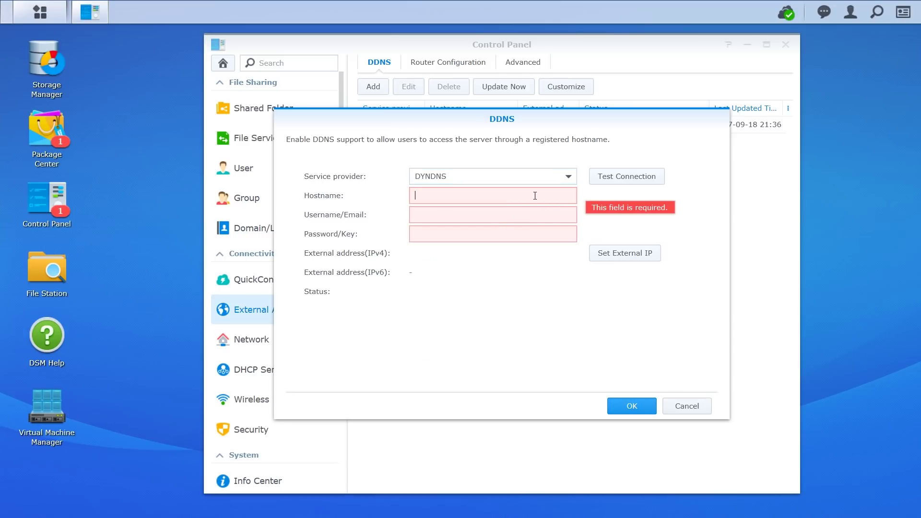